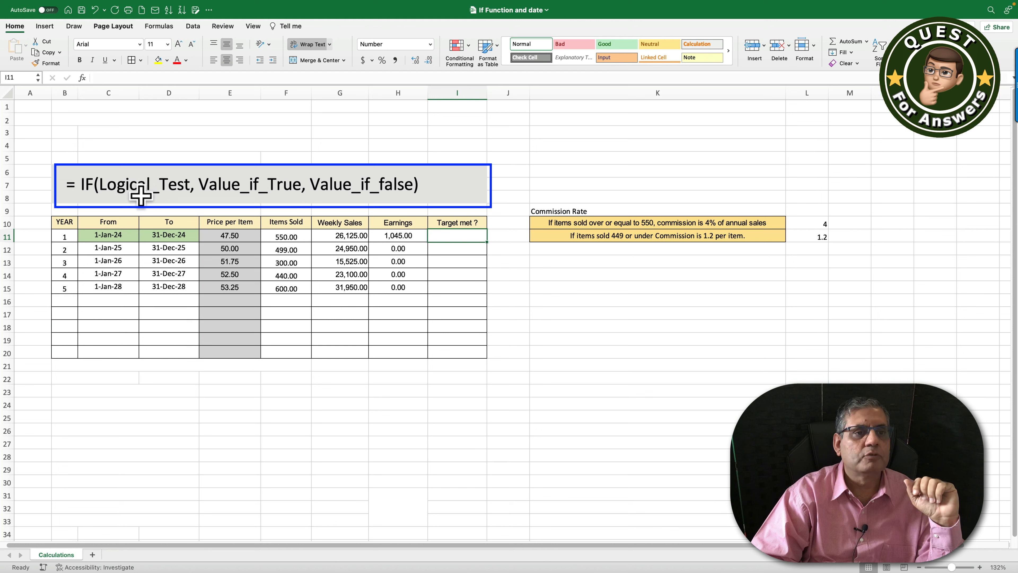
- Change the K10 commission note to read 'commission is 4% of Weekly sales'
left_click(195, 197)
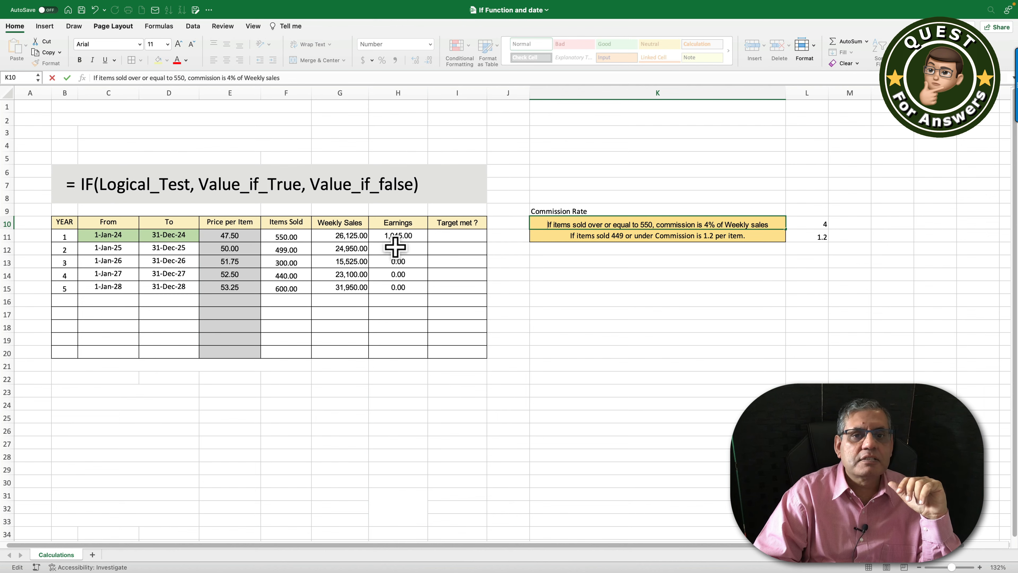
left_click(454, 236)
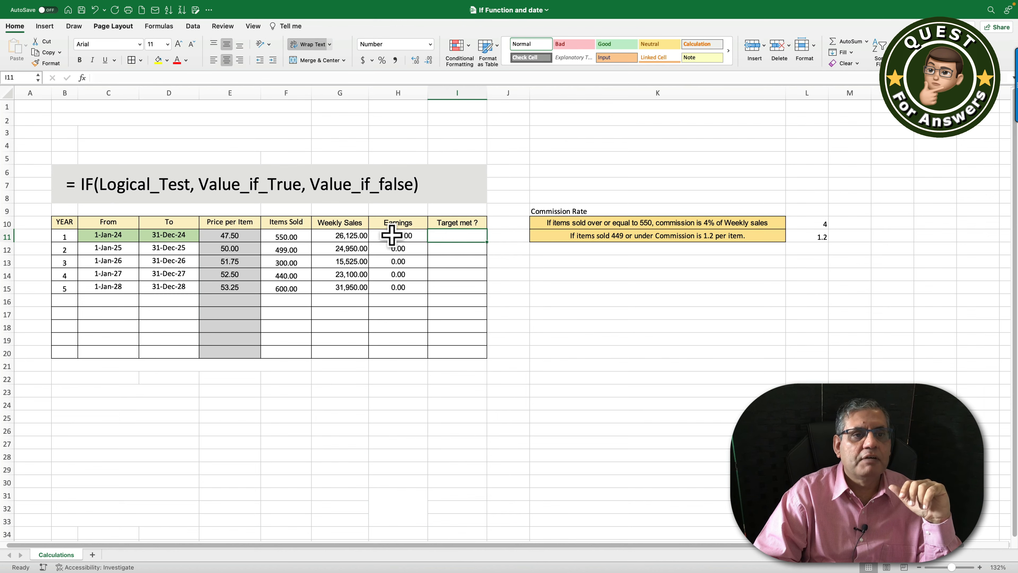
- Enter =IF(F11>=550,"Yes","No") in I11 to flag whether year 1 met the target
type("=IF")
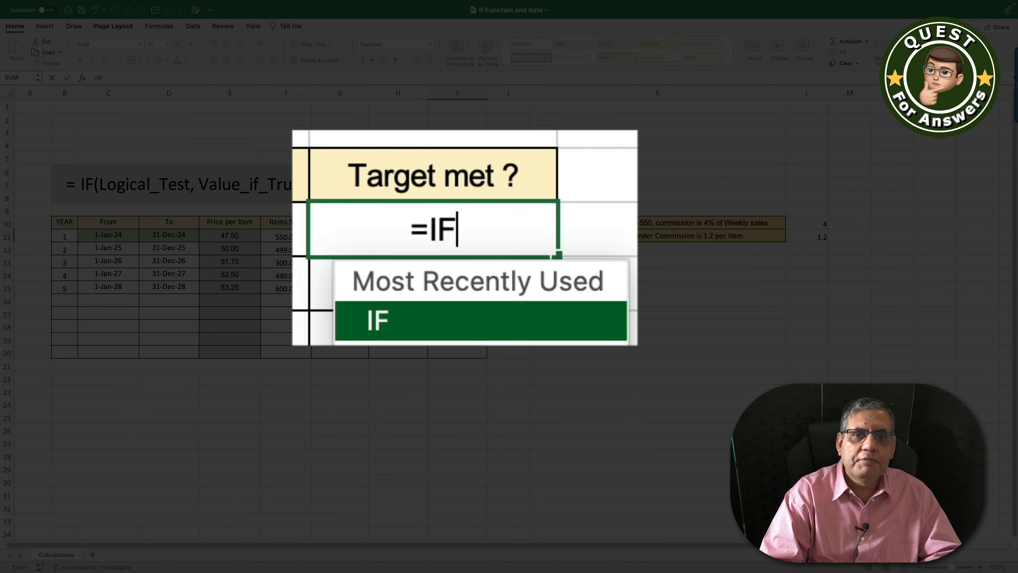
double_click(387, 316)
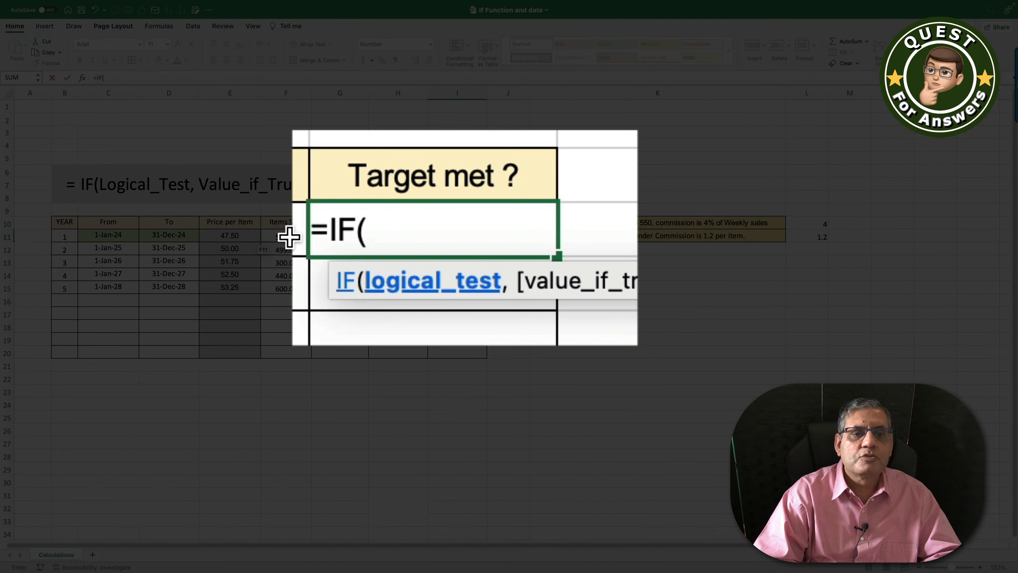
left_click(286, 236)
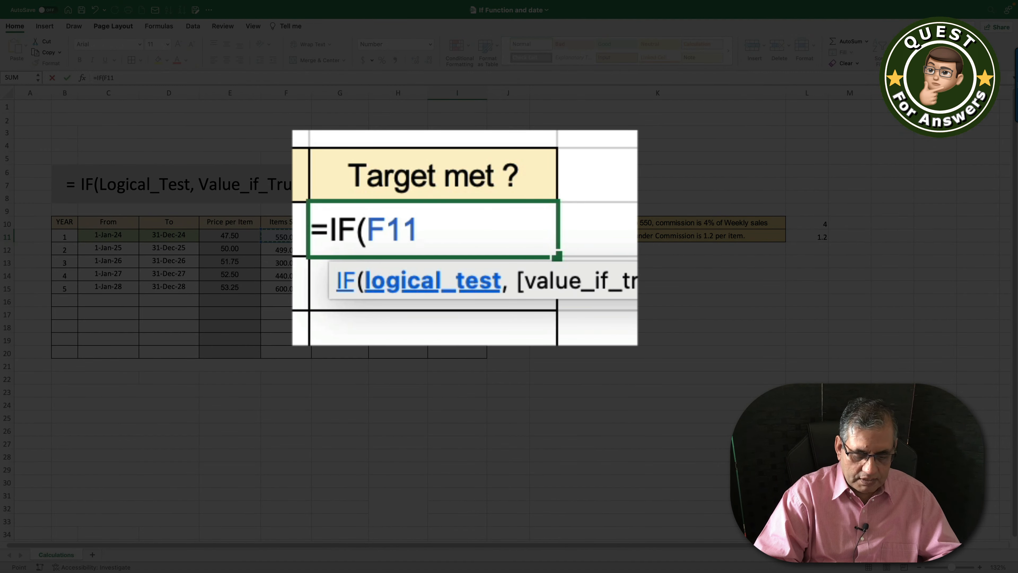
type(">=")
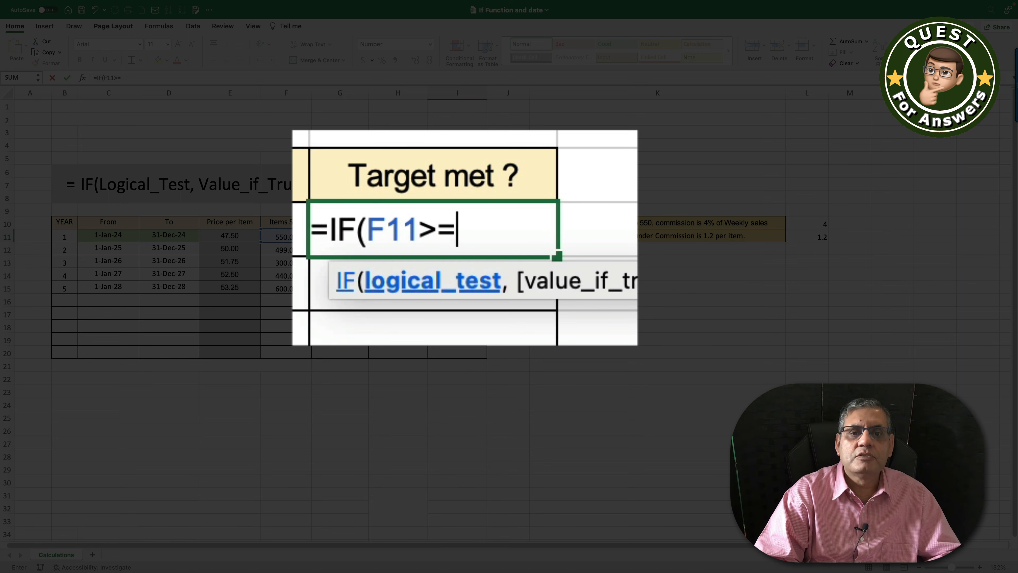
type("550")
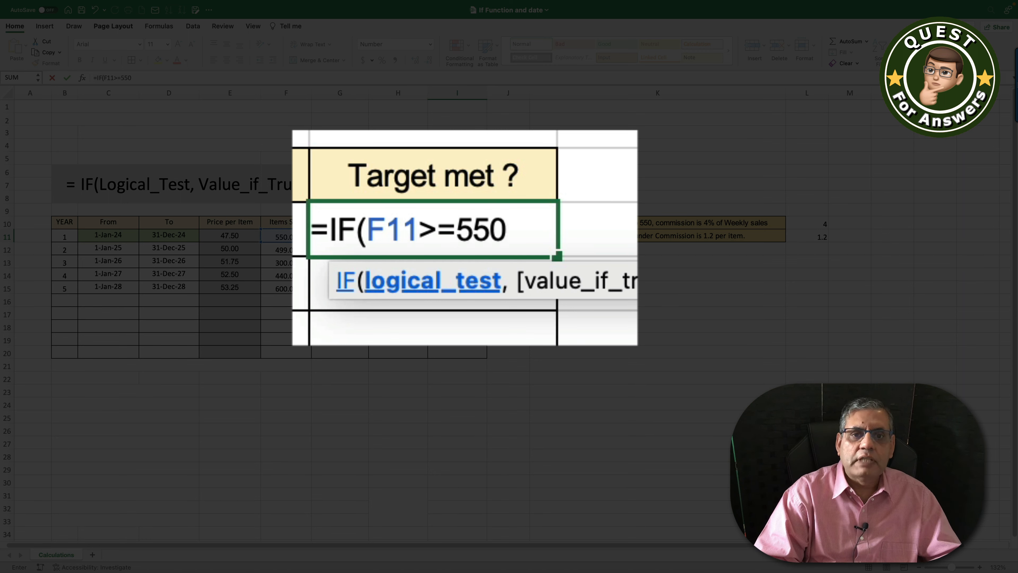
type(",")
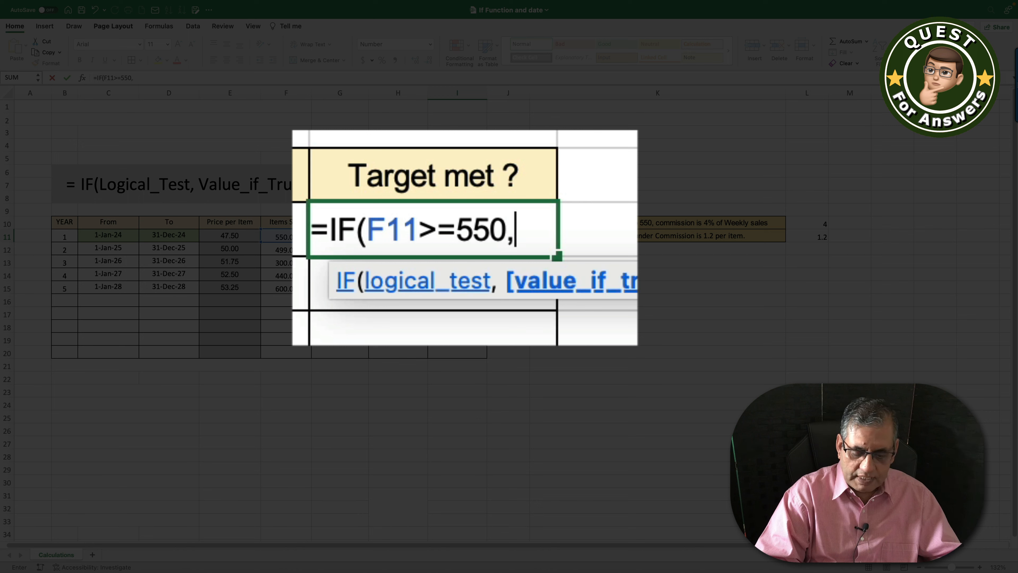
type("\"Yes")
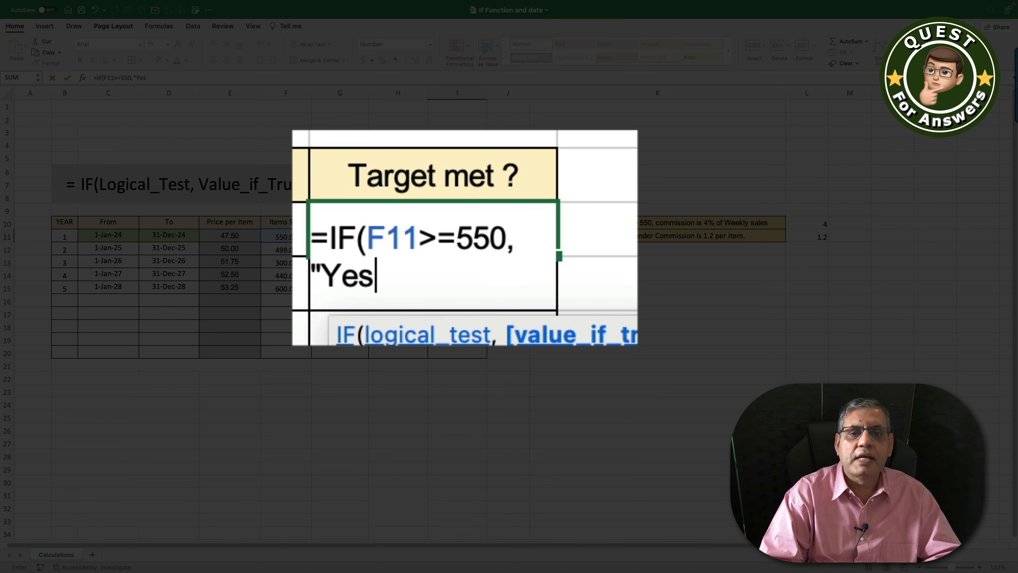
type("\"")
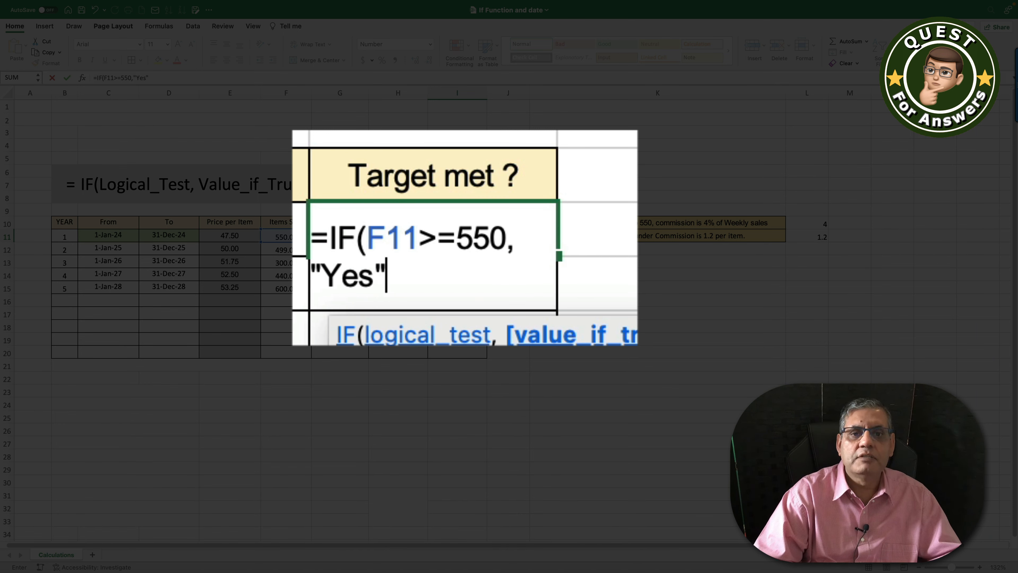
type(",")
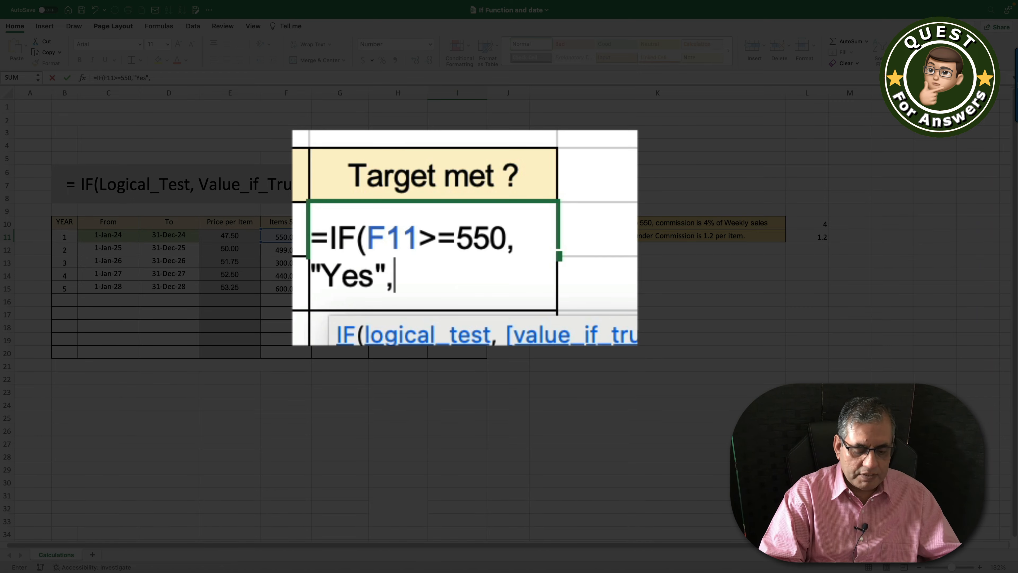
type("\"")
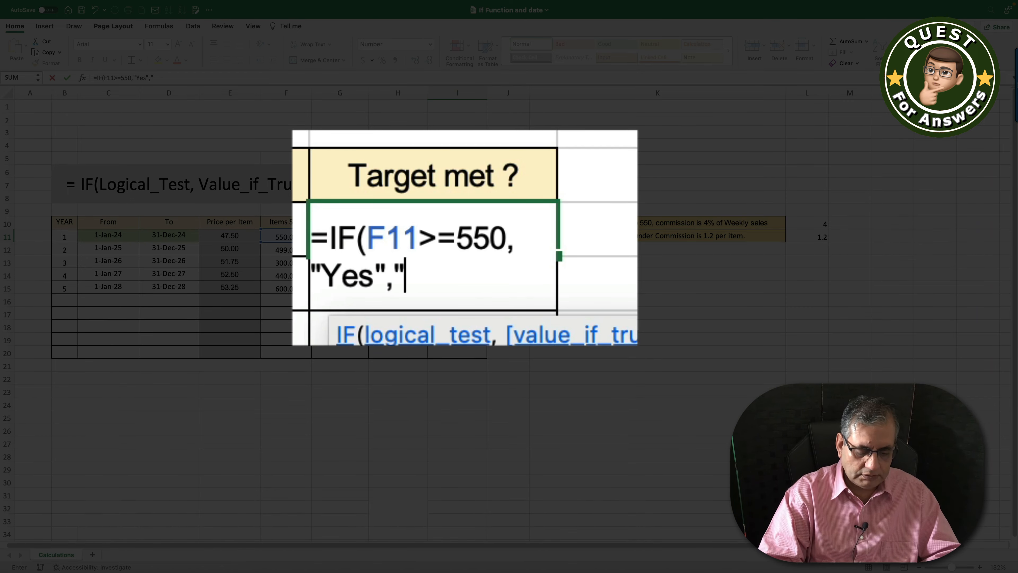
type("No")
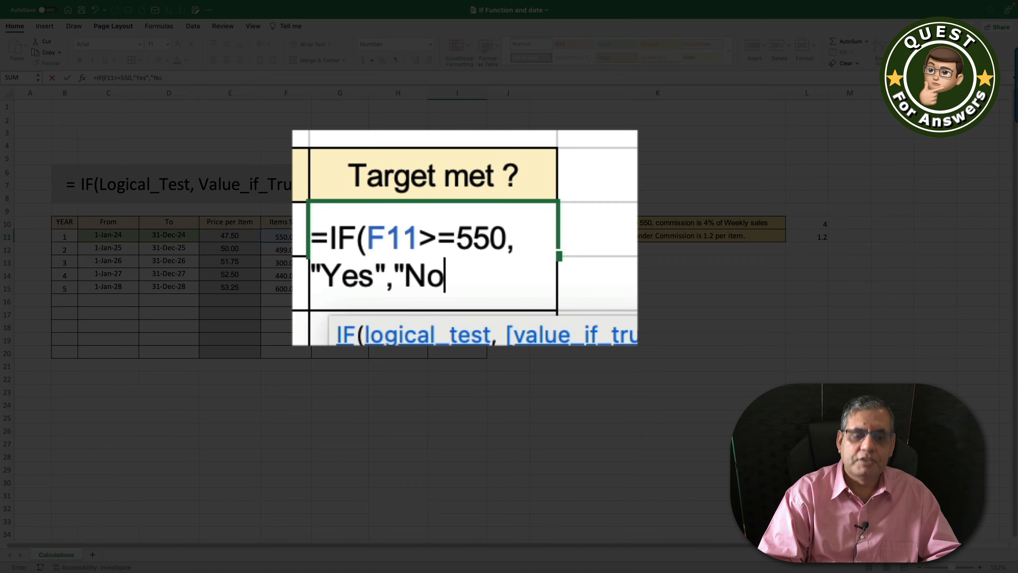
type("\"")
key("Return")
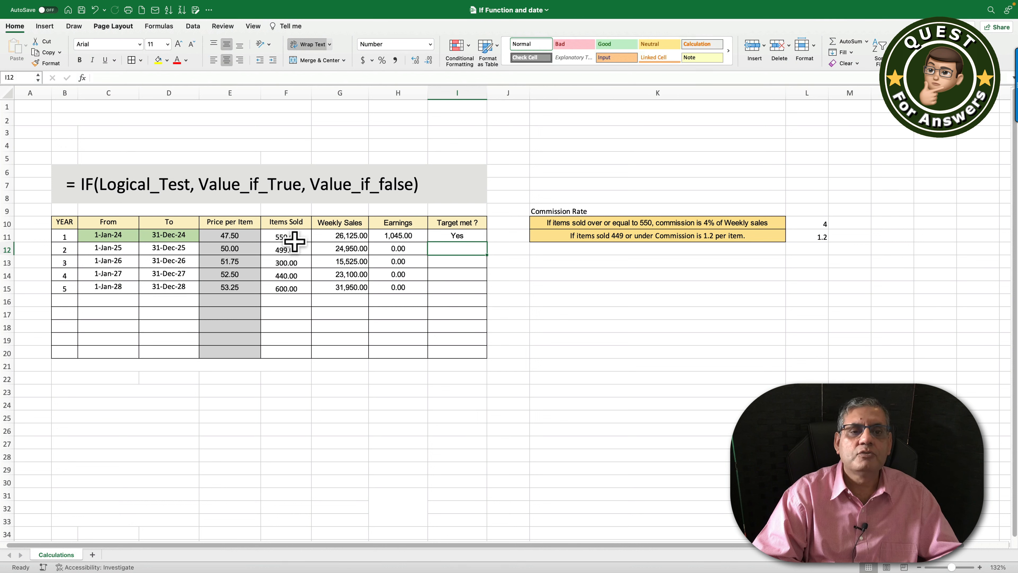
- Paste the I11 formula into I12:I15 as formulas only, giving Yes, No, No, No, Yes
left_click(459, 237)
right_click(451, 236)
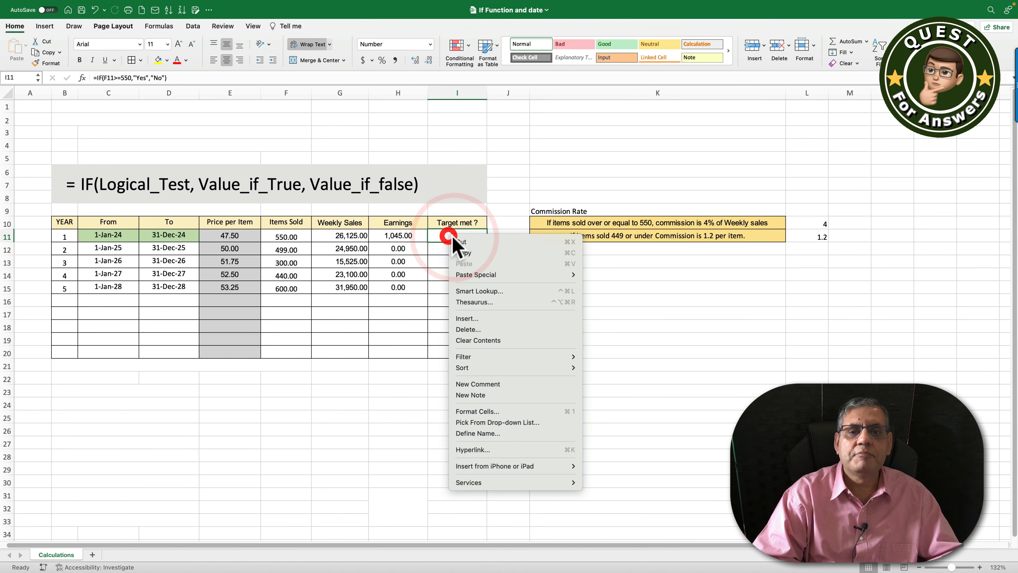
left_click(463, 253)
left_click_drag(445, 250, 443, 282)
right_click(448, 265)
mouse_move(517, 302)
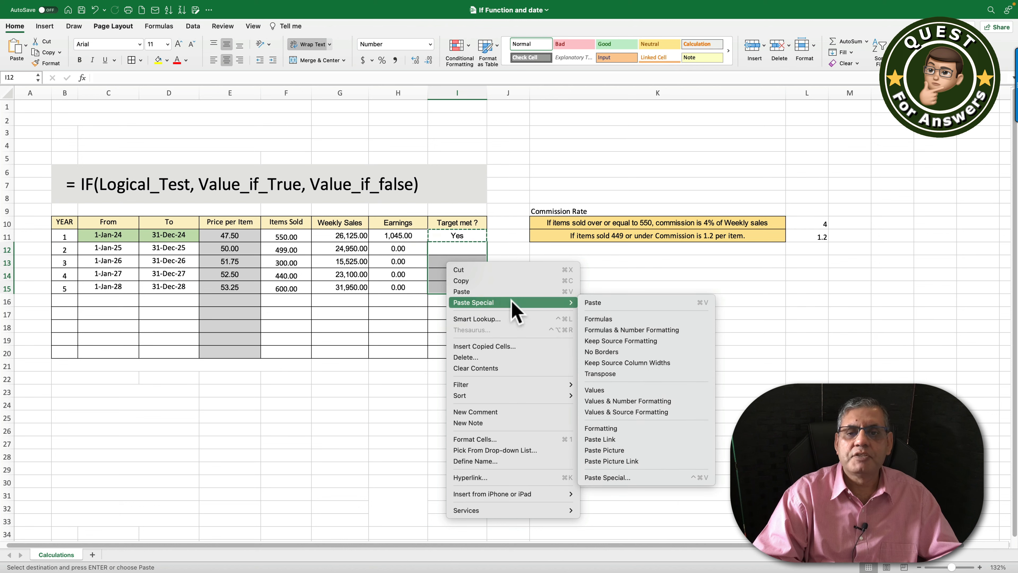
left_click(599, 319)
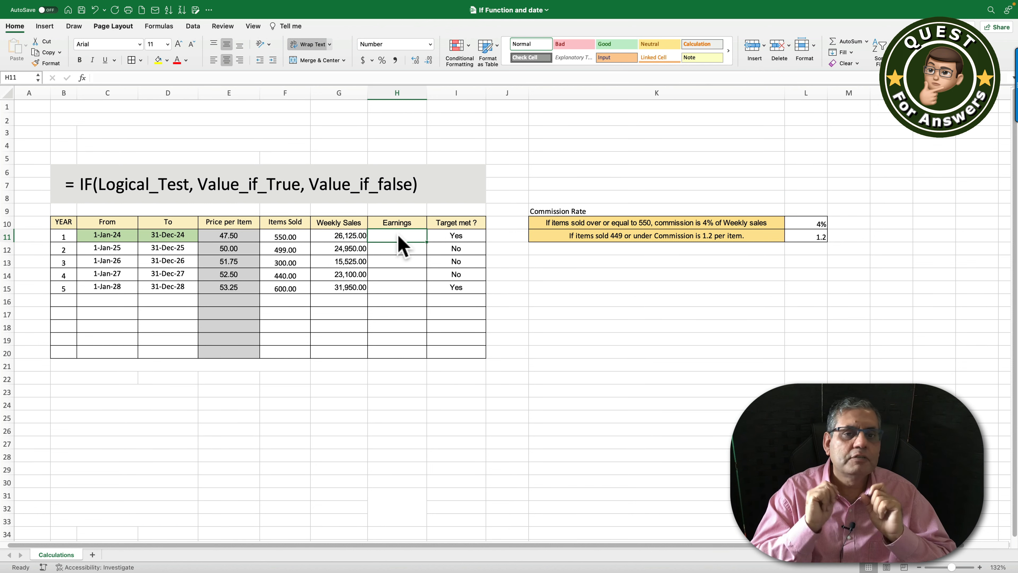
- Enter =IF(F11>=550,G11*L10,F11*L11) in H11, giving year-1 earnings of 1,045.00
left_click(397, 235)
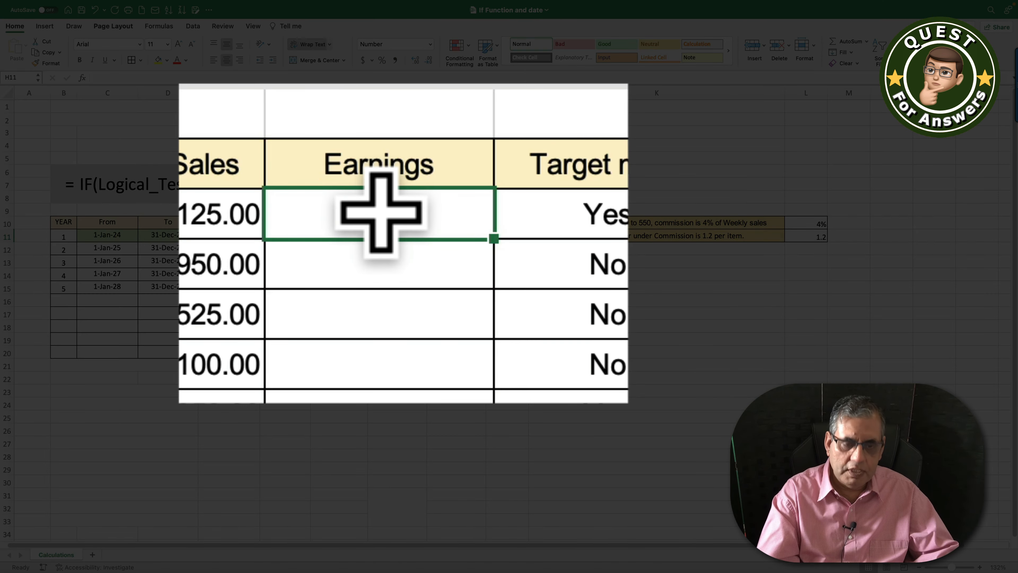
type("=IF")
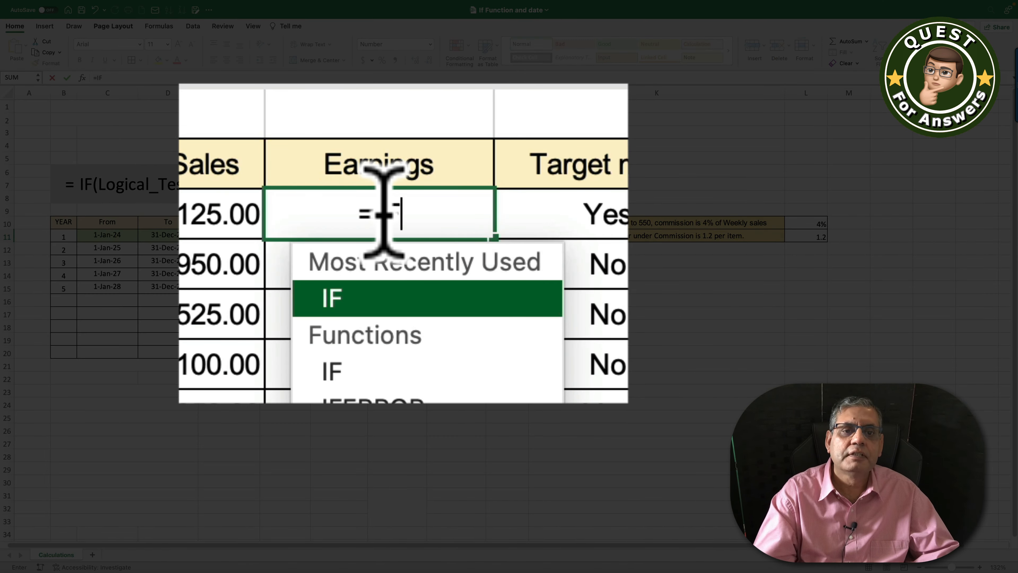
double_click(376, 291)
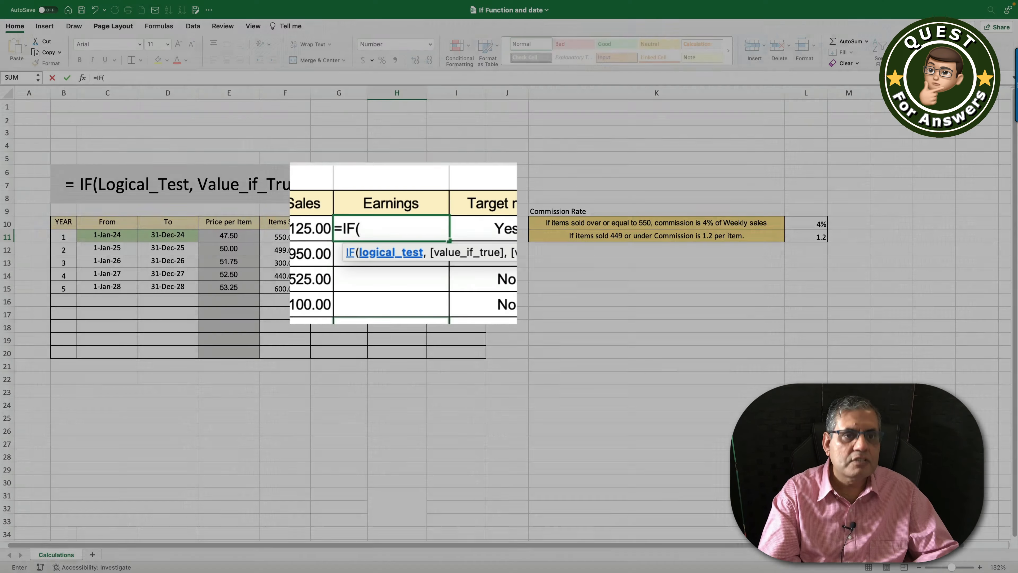
left_click(277, 237)
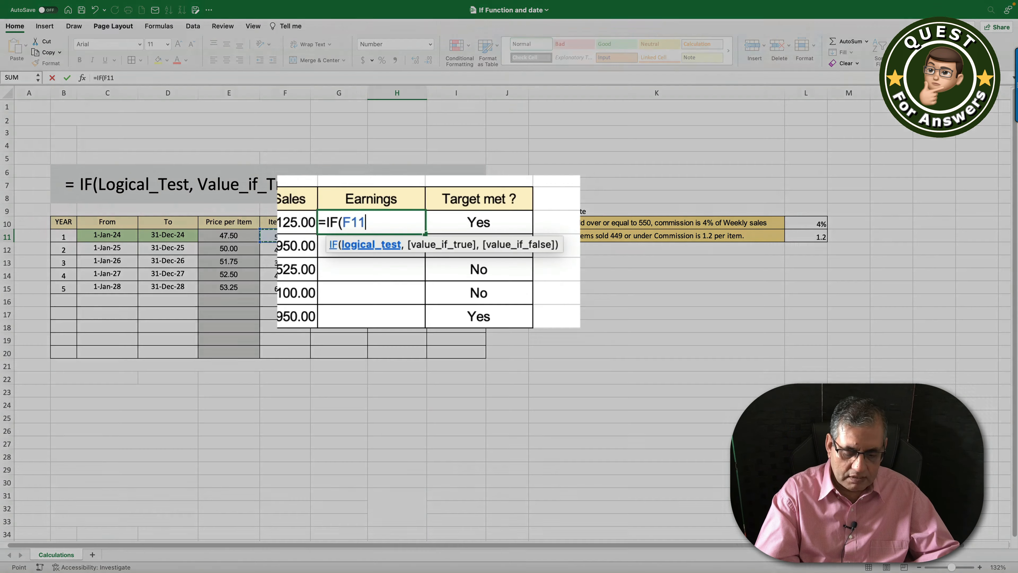
type(">")
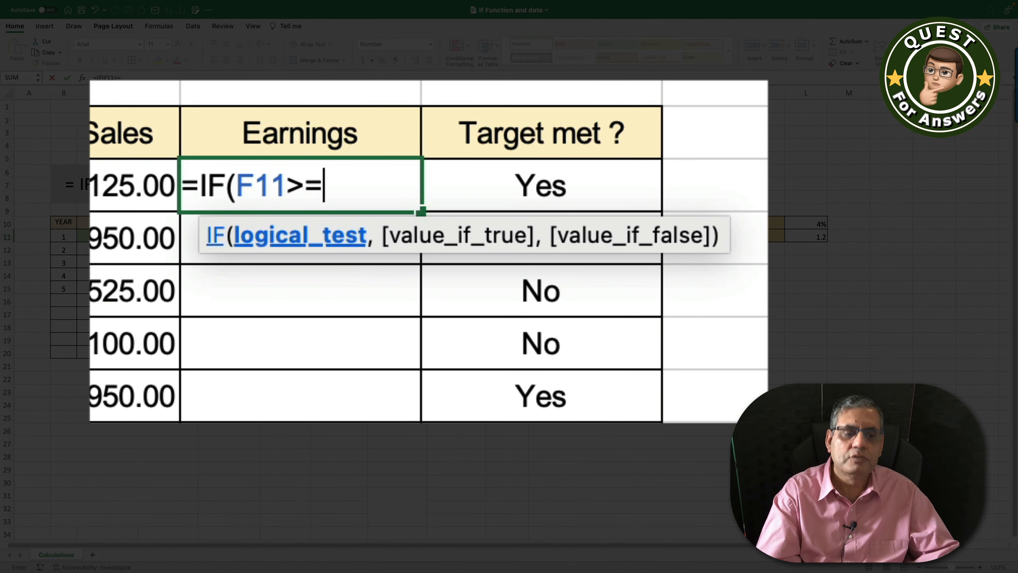
type("=550")
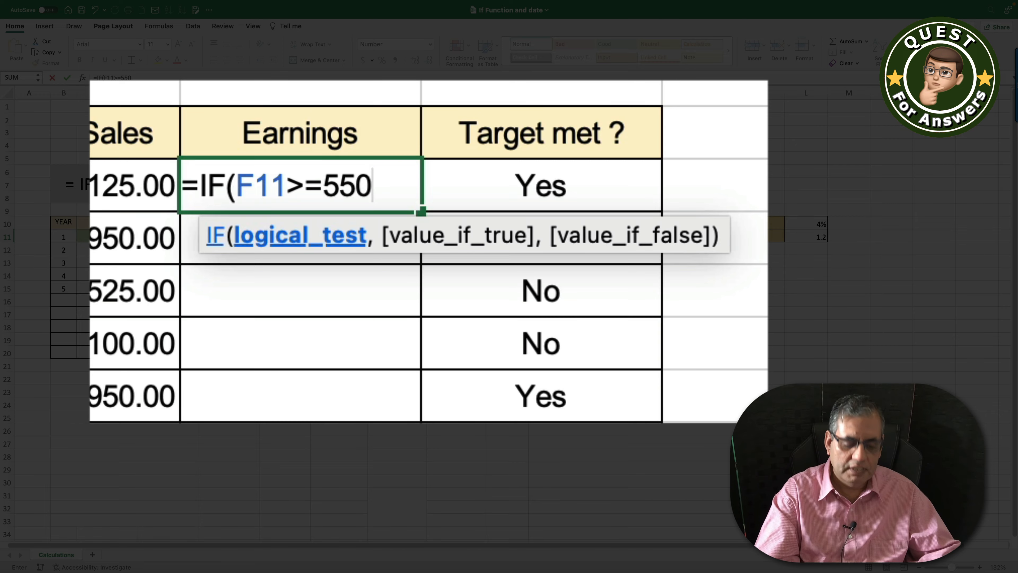
type(",")
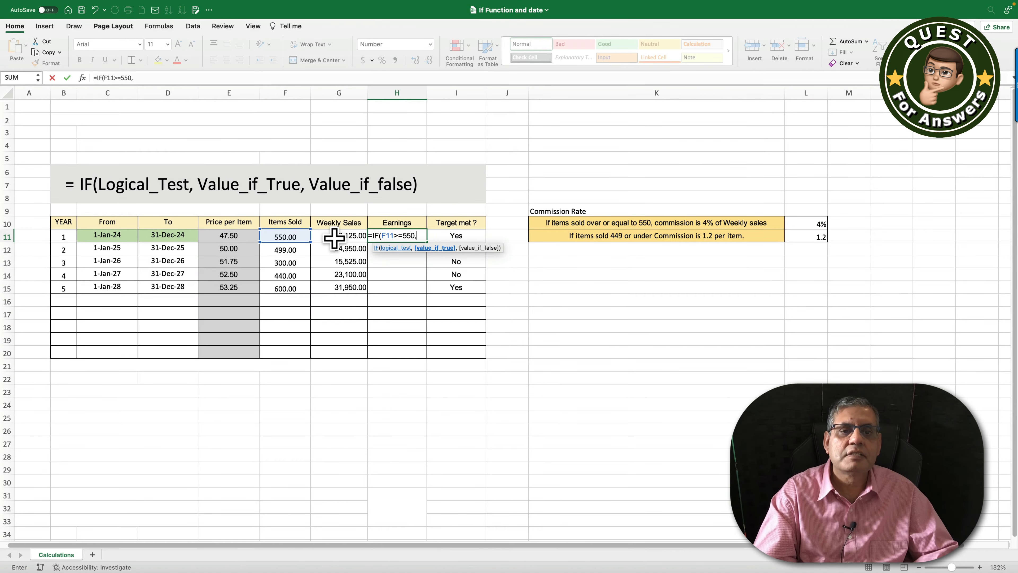
left_click(334, 239)
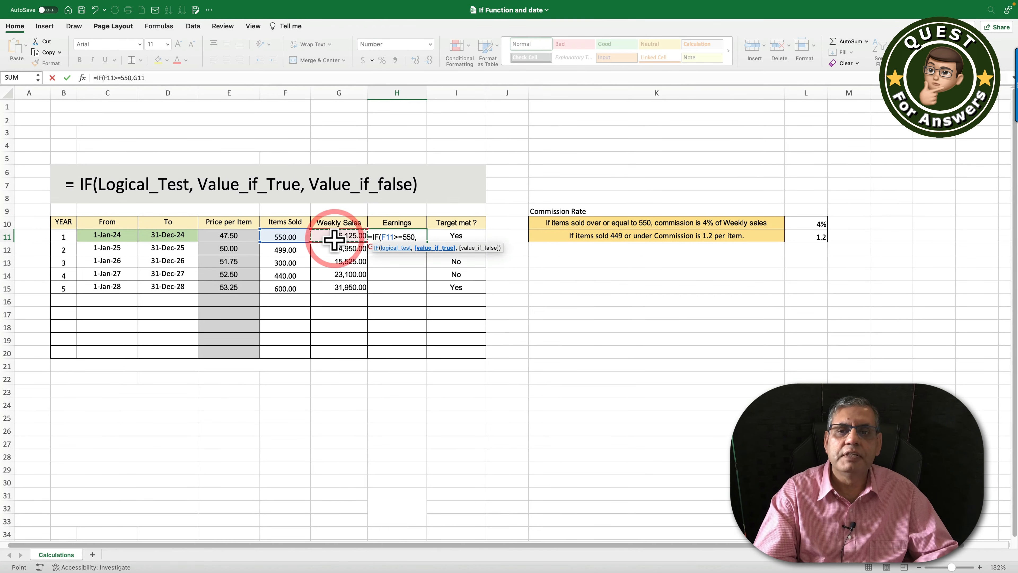
type("*")
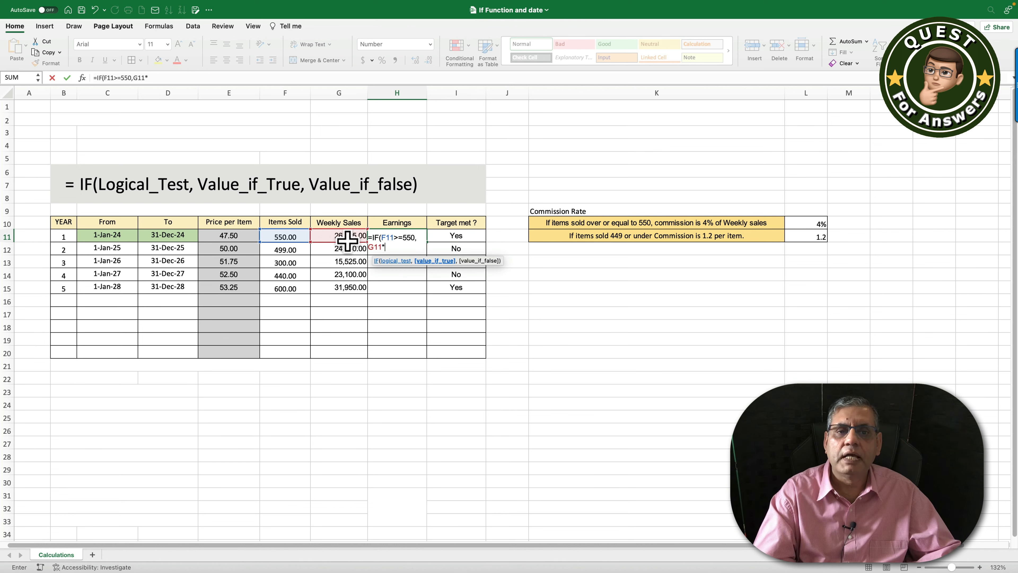
left_click(817, 225)
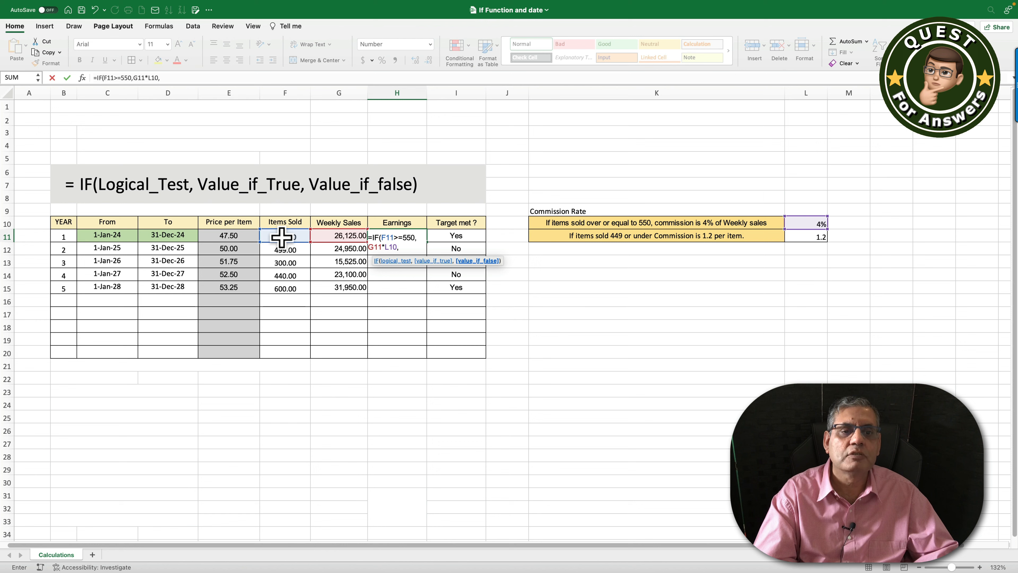
left_click(282, 237)
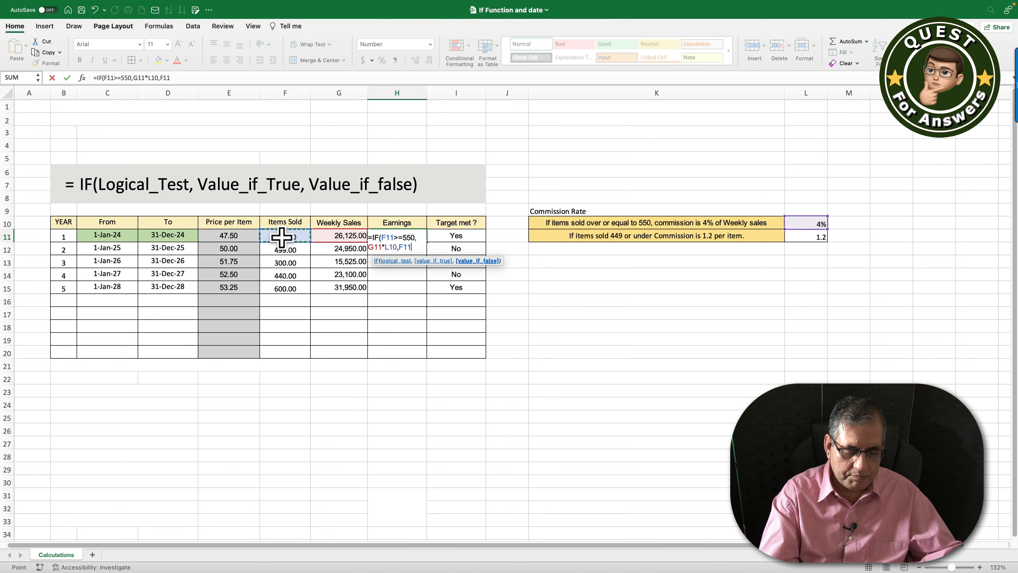
type("*")
left_click(807, 237)
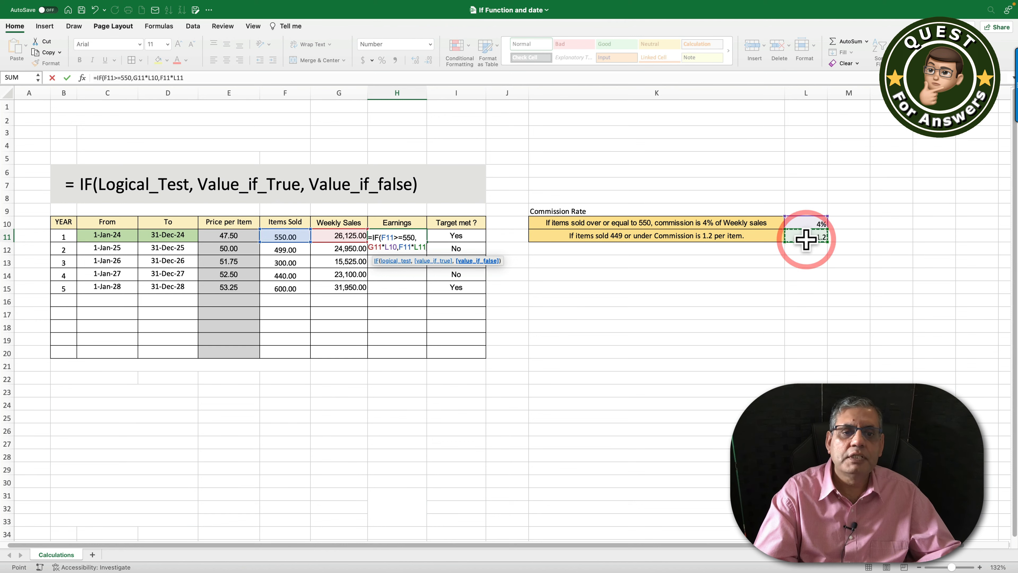
key("Return")
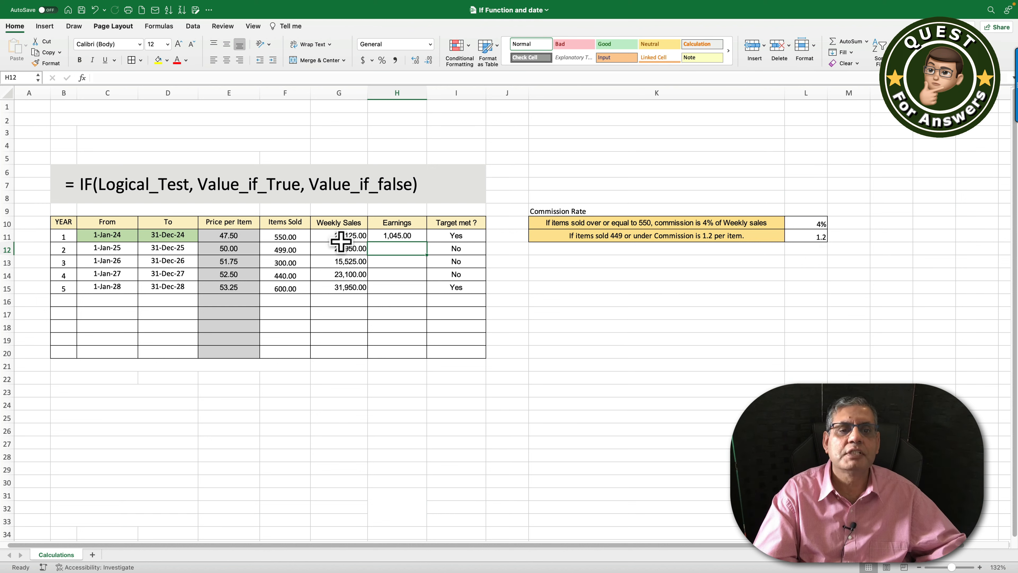
- Copy the H11 Earnings formula and paste it into H12:H15
left_click(397, 236)
right_click(392, 237)
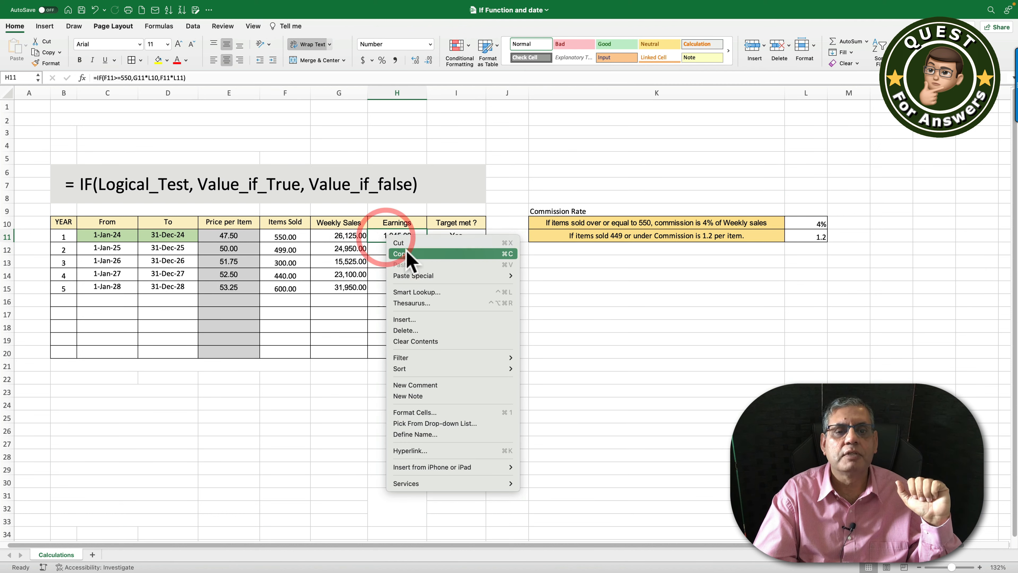
left_click(406, 253)
left_click(380, 247)
left_click_drag(378, 273, 378, 287)
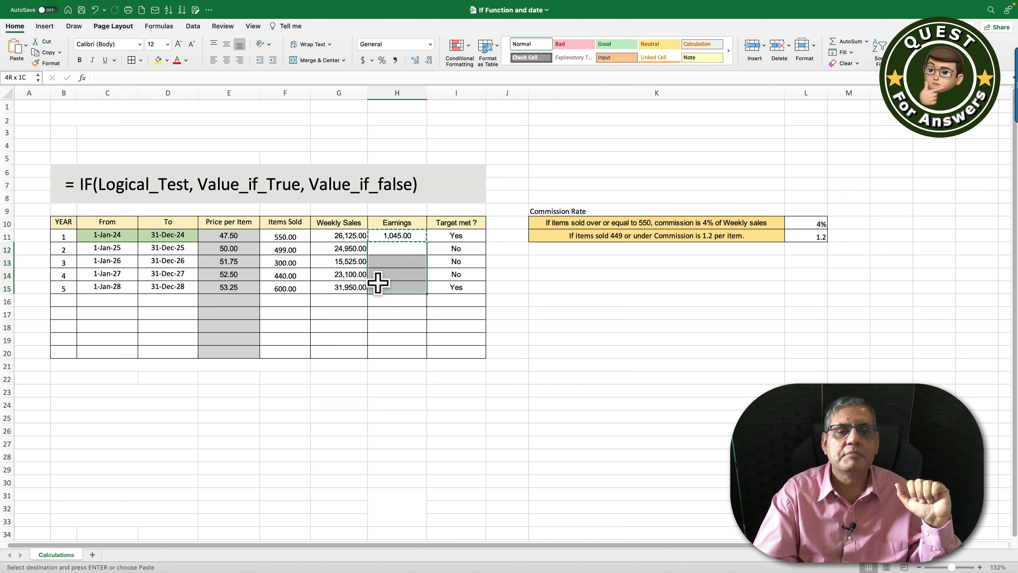
right_click(381, 284)
left_click(426, 324)
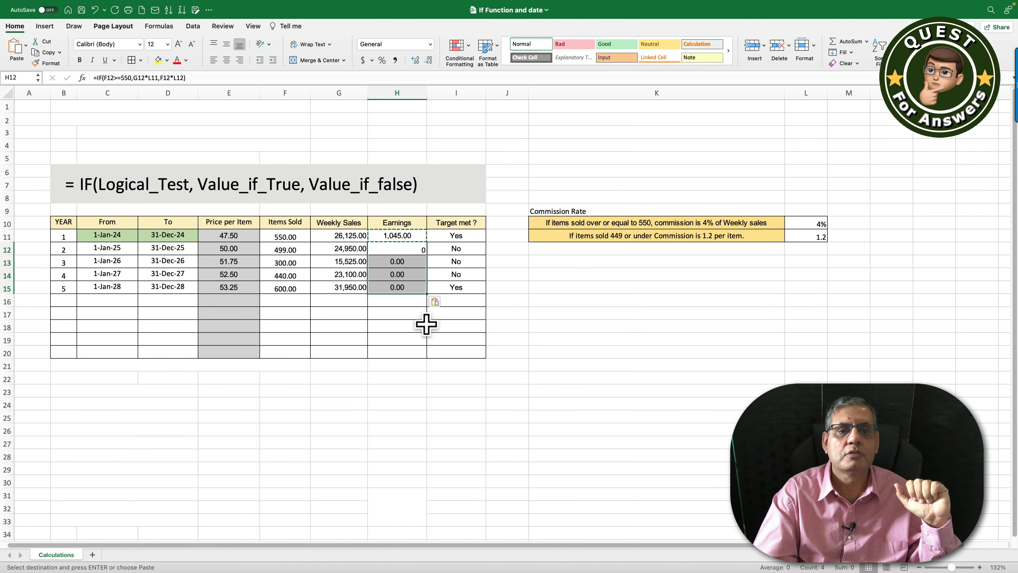
left_click(410, 332)
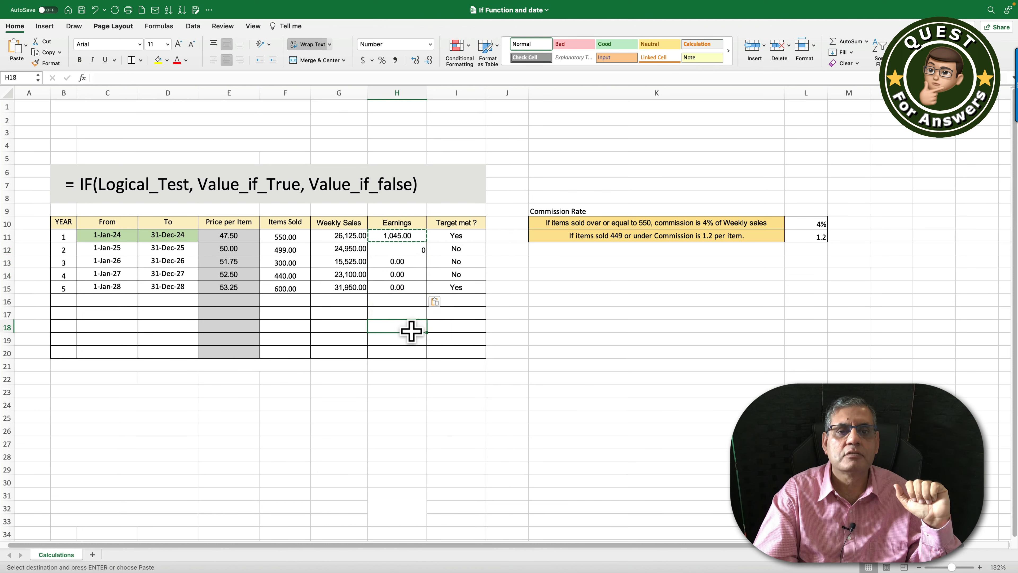
- Inspect the formulas in H12, H13 and H15 against the L10 rate to find the shifted references
left_click(397, 251)
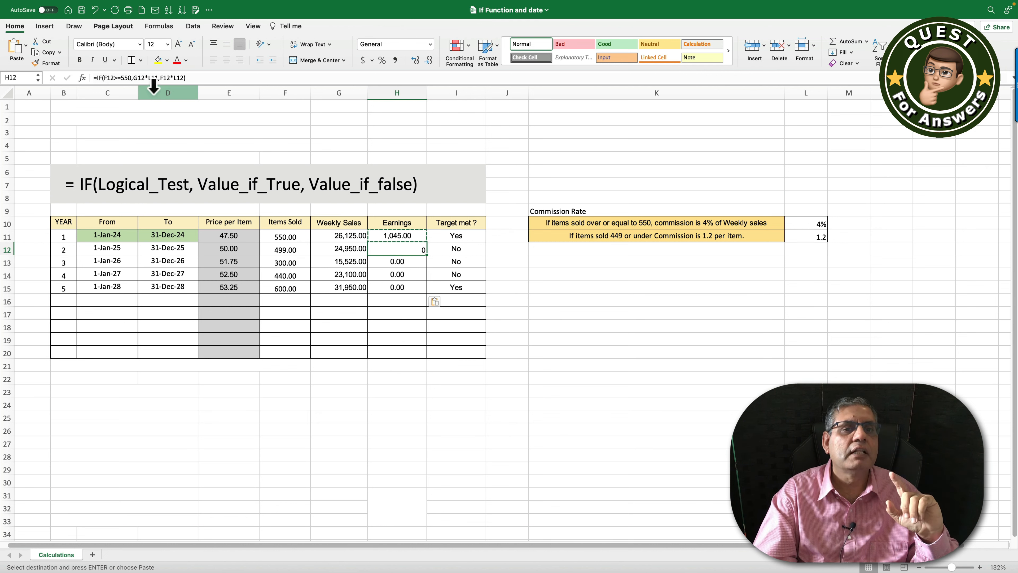
left_click(812, 223)
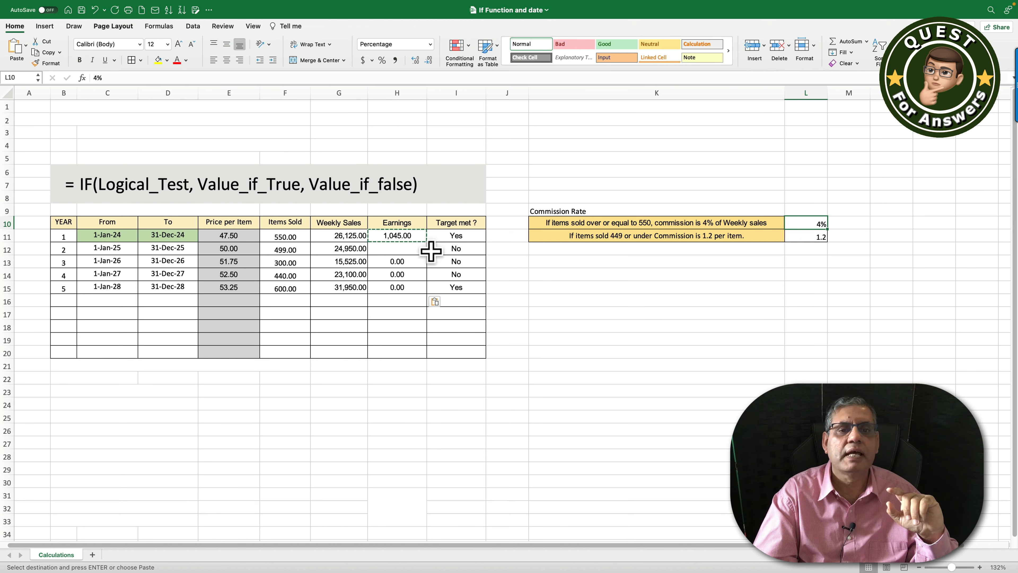
left_click(413, 259)
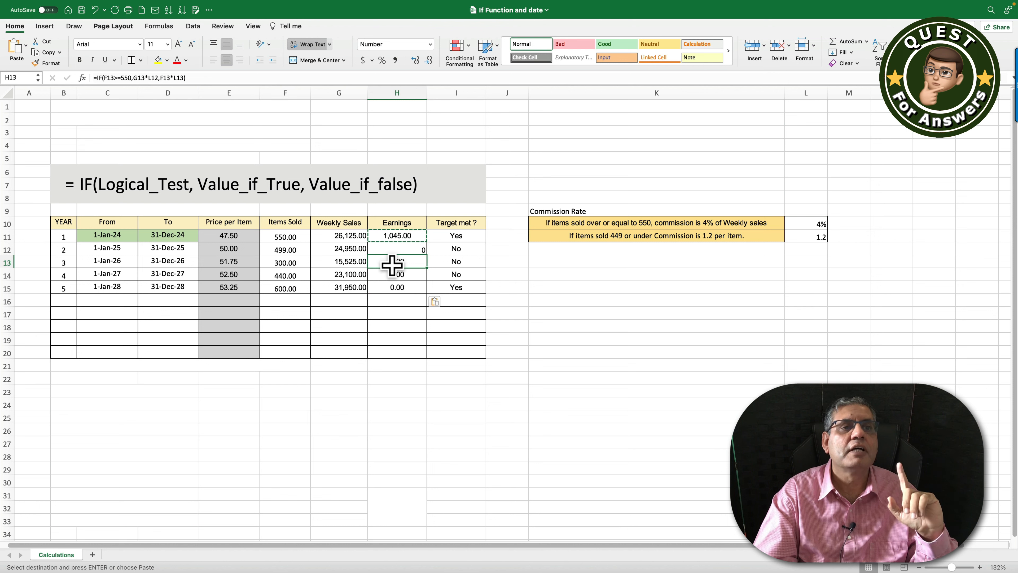
left_click(394, 288)
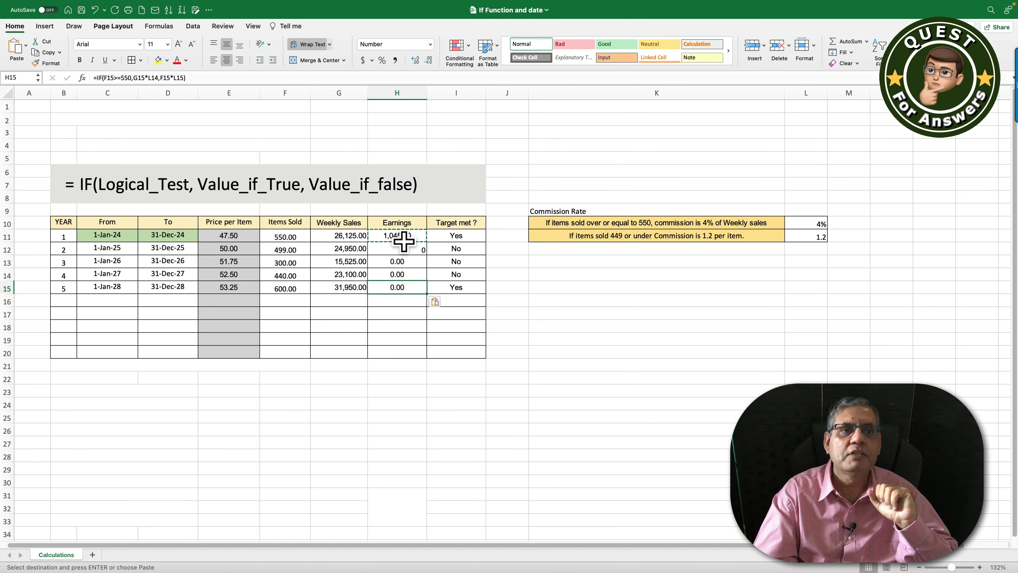
left_click(396, 236)
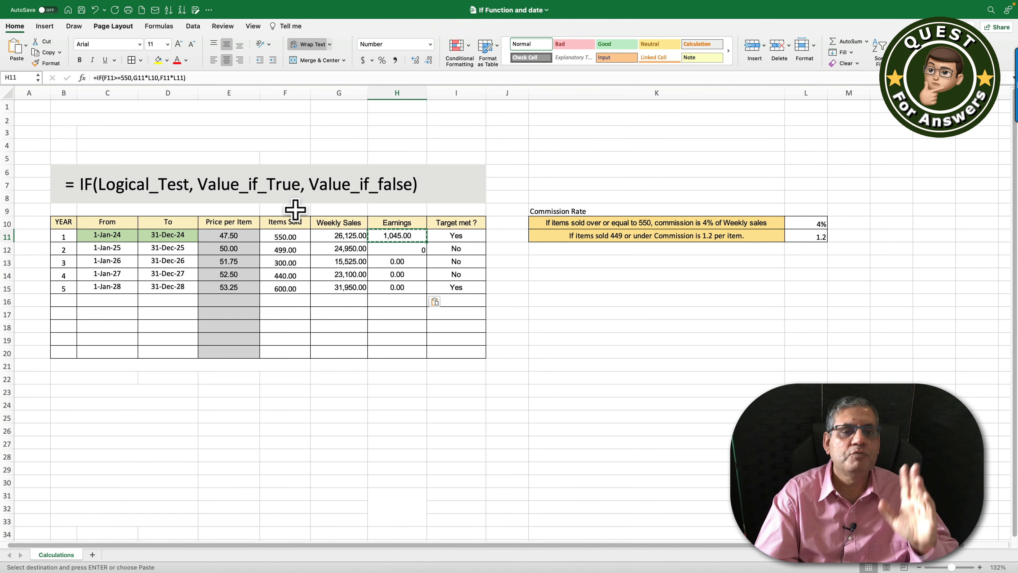
- Anchor the rate references in H11's formula as $L$10 and $L$11, still giving 1,045.00
left_click(149, 78)
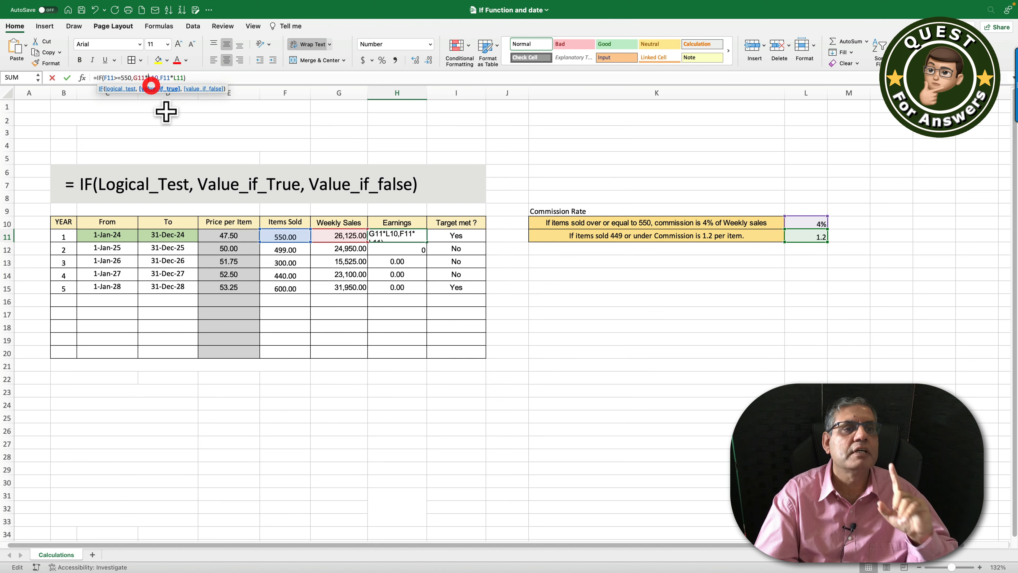
type("$L")
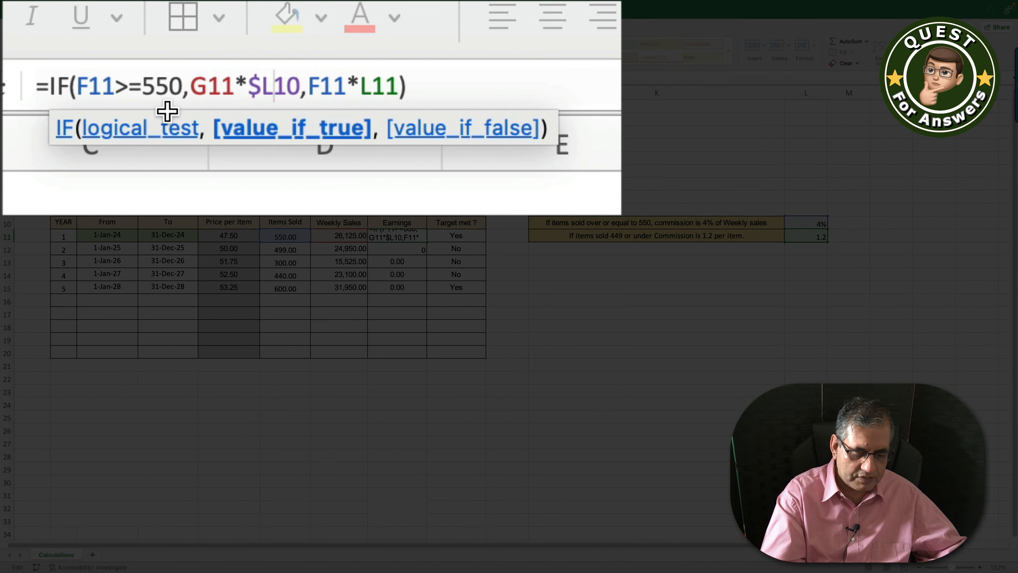
type("$")
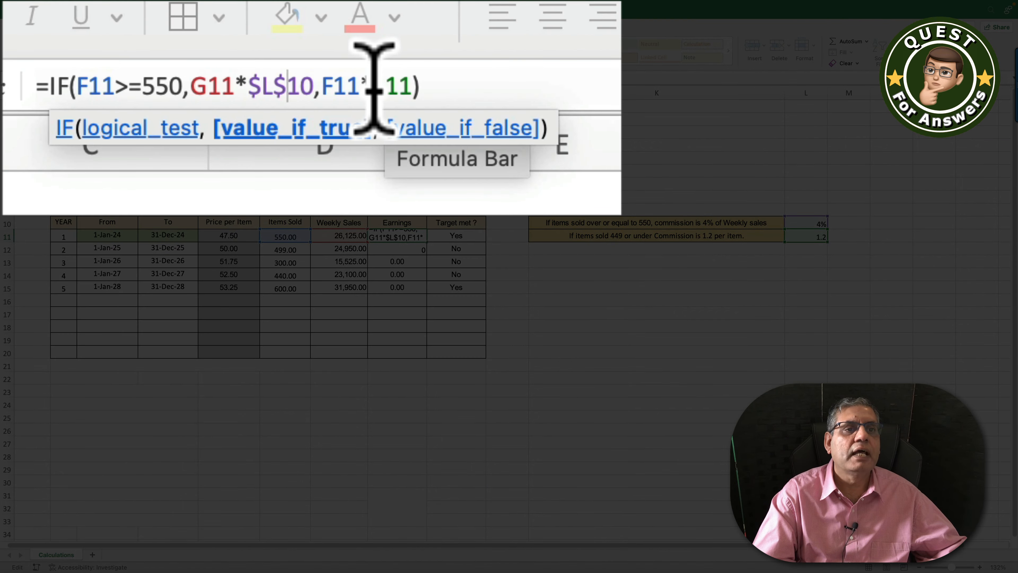
left_click(369, 88)
type("$")
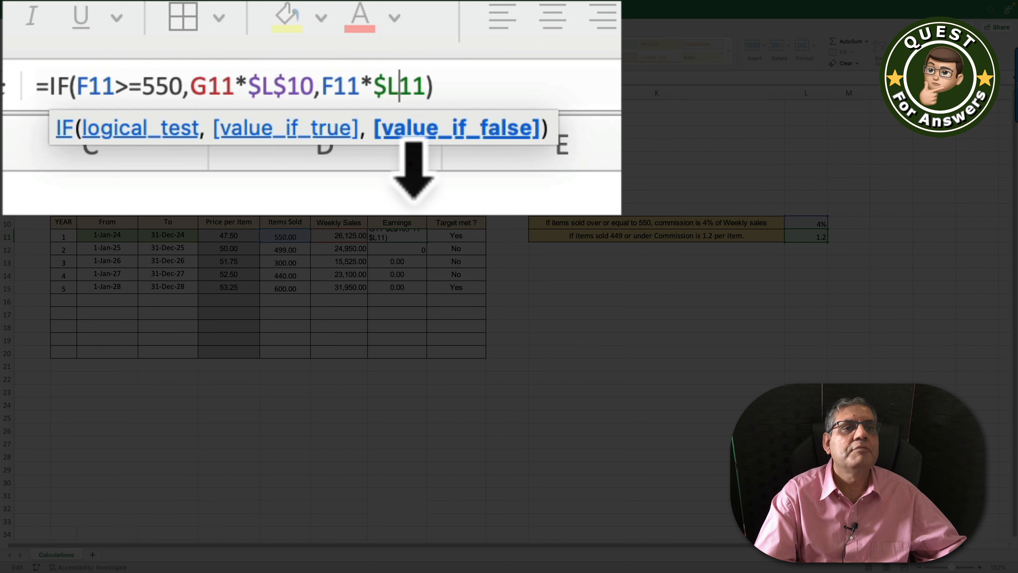
key("Return")
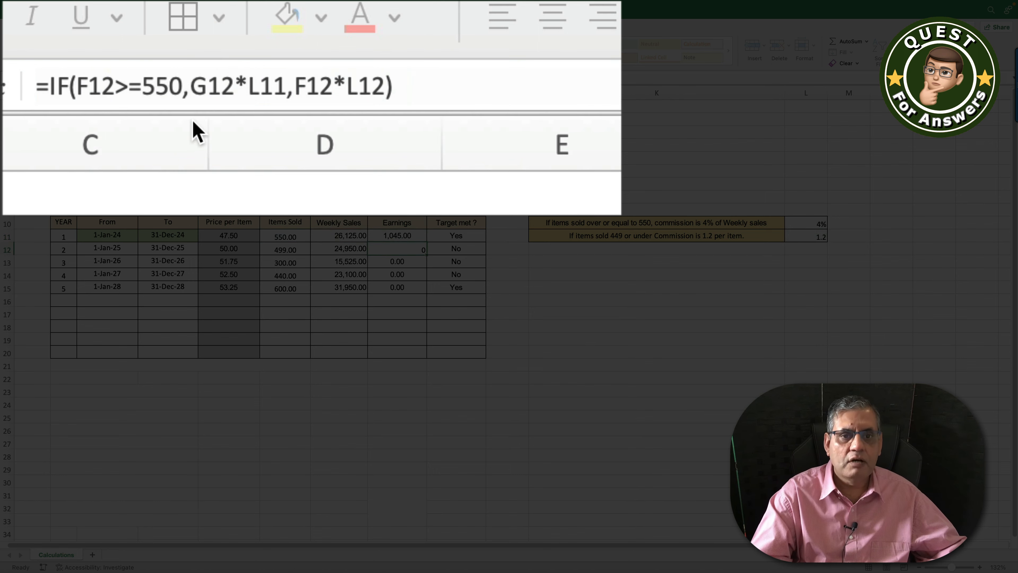
- Copy the corrected H11 formula into H12:H15, giving 598.80, 360.00, 528.00 and 1,278.00
right_click(395, 236)
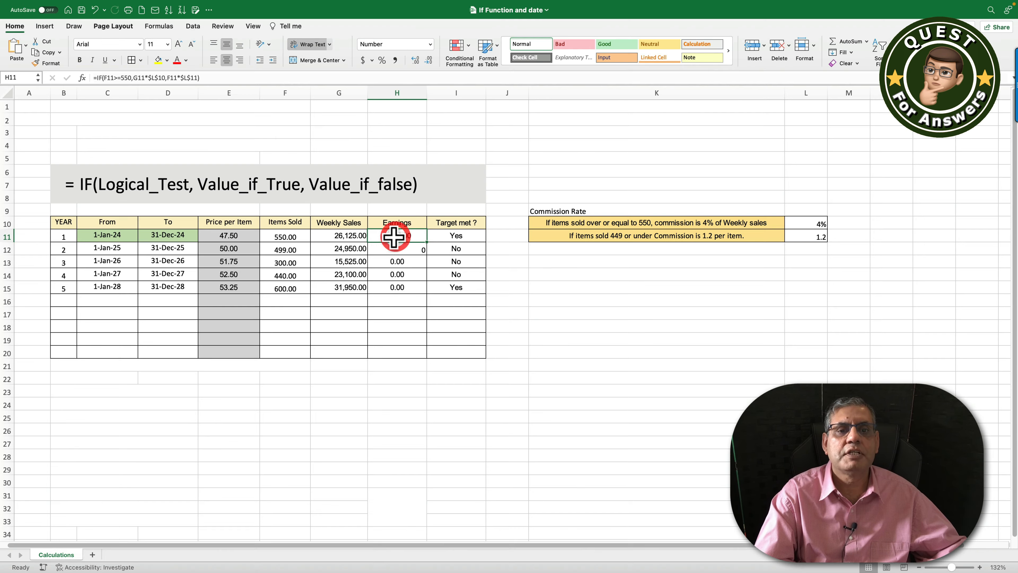
left_click(406, 254)
left_click_drag(397, 249, 389, 285)
right_click(381, 286)
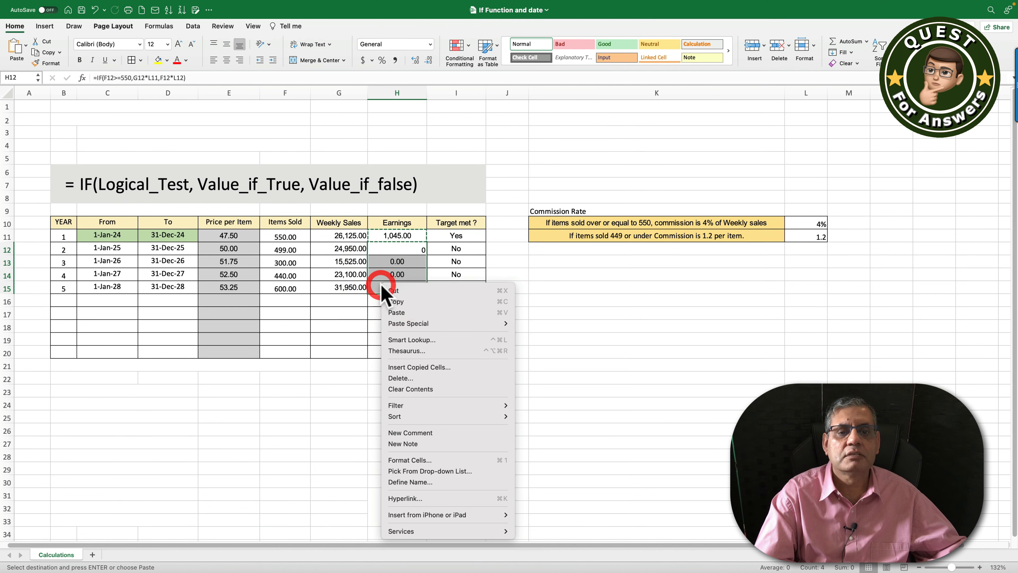
left_click(437, 313)
left_click(394, 252)
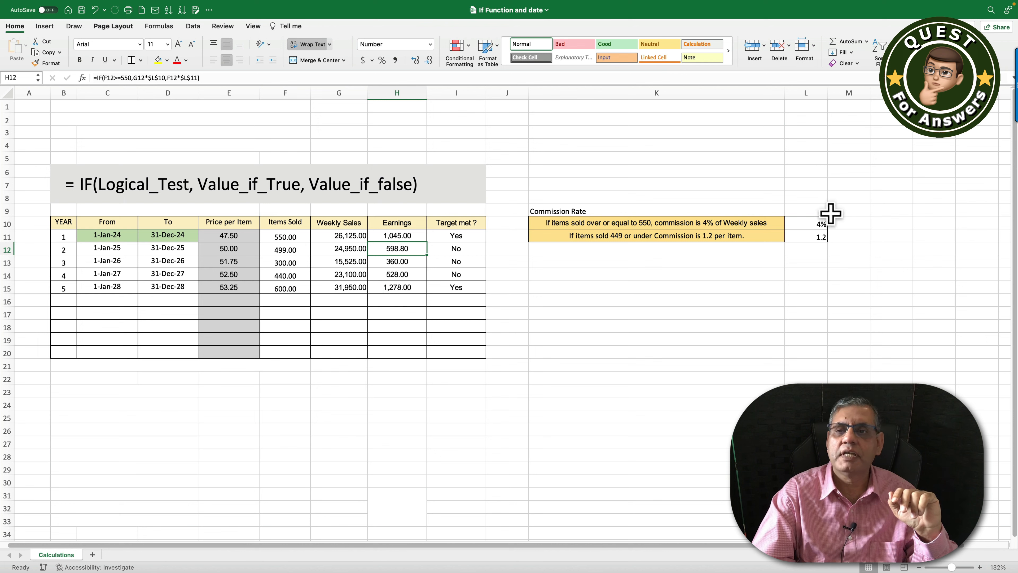
- AutoSum the Earnings column into H20 for a total of 3,809.80
left_click(393, 355)
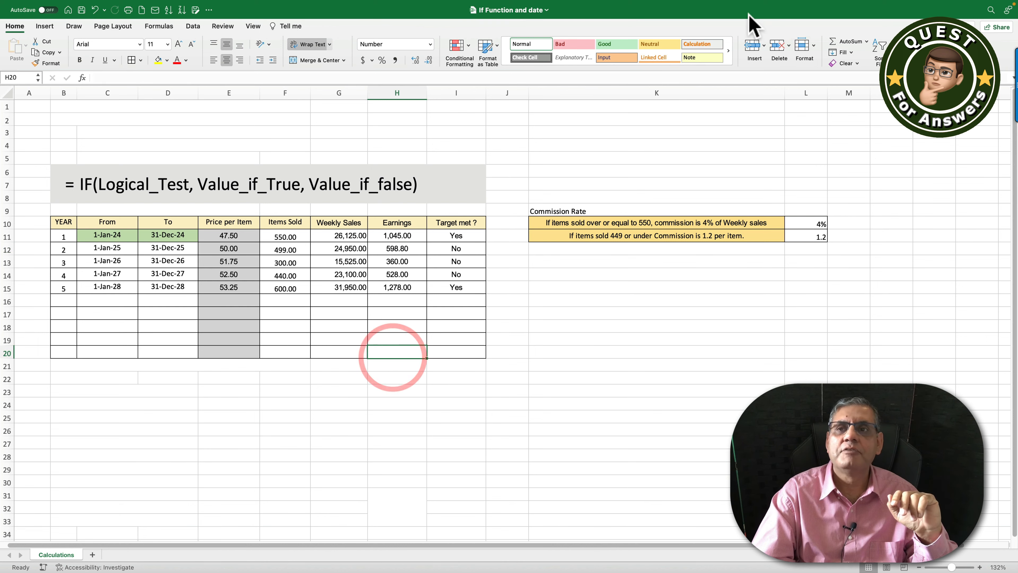
left_click(833, 41)
key("Return")
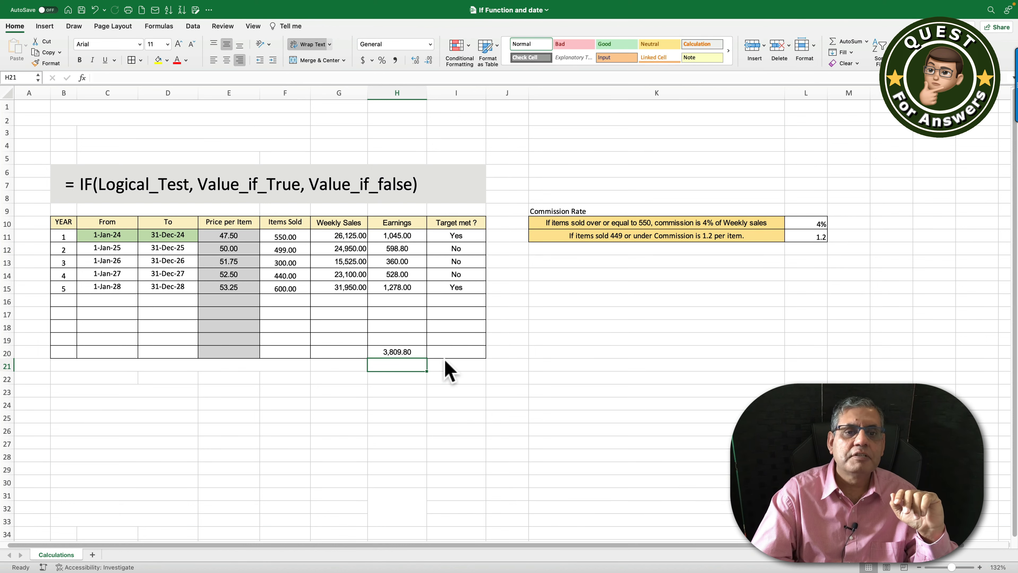